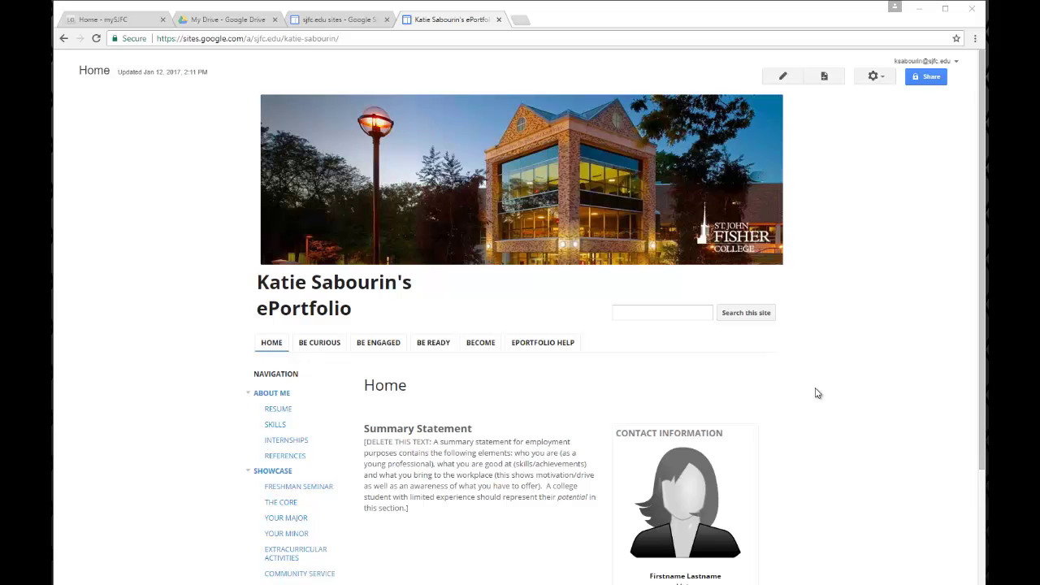
{"action": "scroll", "coordinate": [817, 393], "scroll_direction": "down", "scroll_amount": 3}
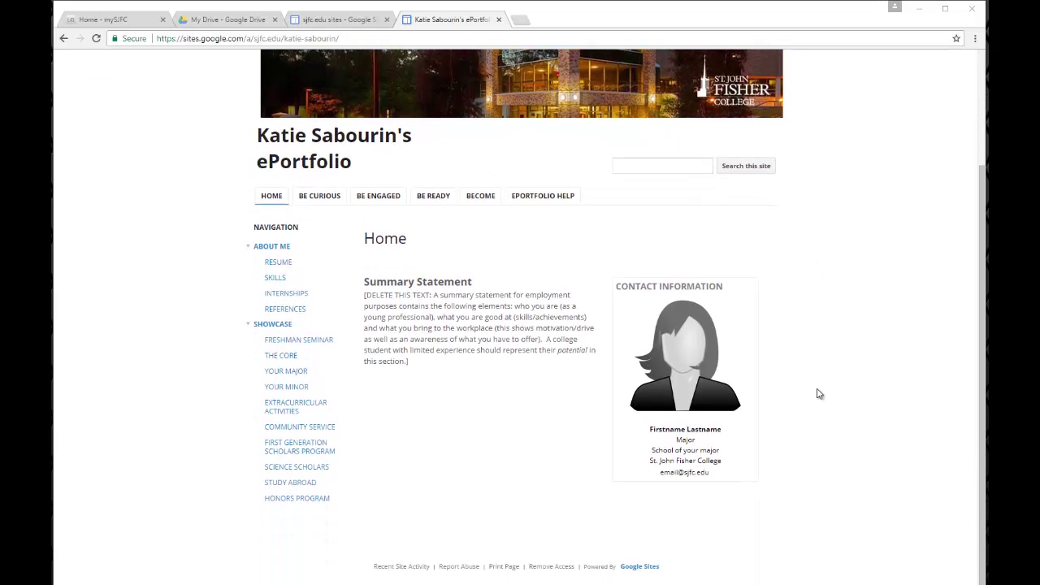
{"action": "scroll", "coordinate": [819, 393], "scroll_direction": "up", "scroll_amount": 3}
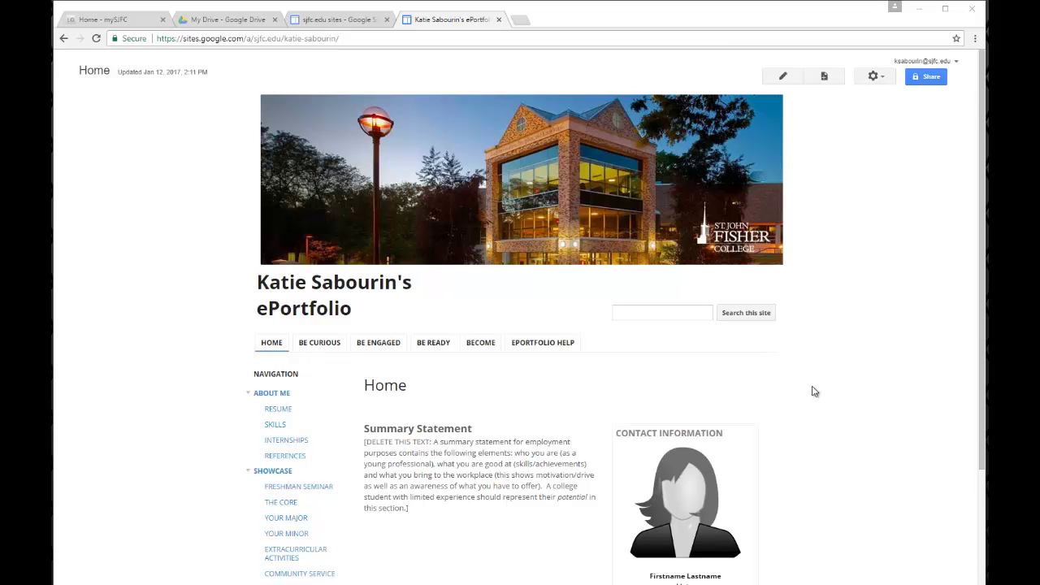
{"action": "scroll", "coordinate": [815, 392], "scroll_direction": "down", "scroll_amount": 3}
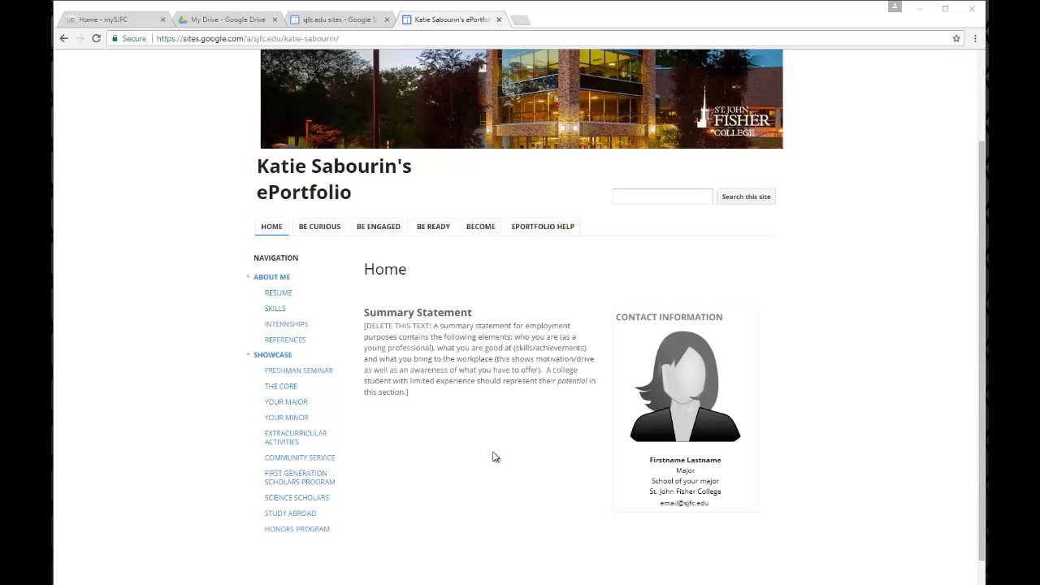
{"action": "scroll", "coordinate": [493, 457], "scroll_direction": "up", "scroll_amount": 2}
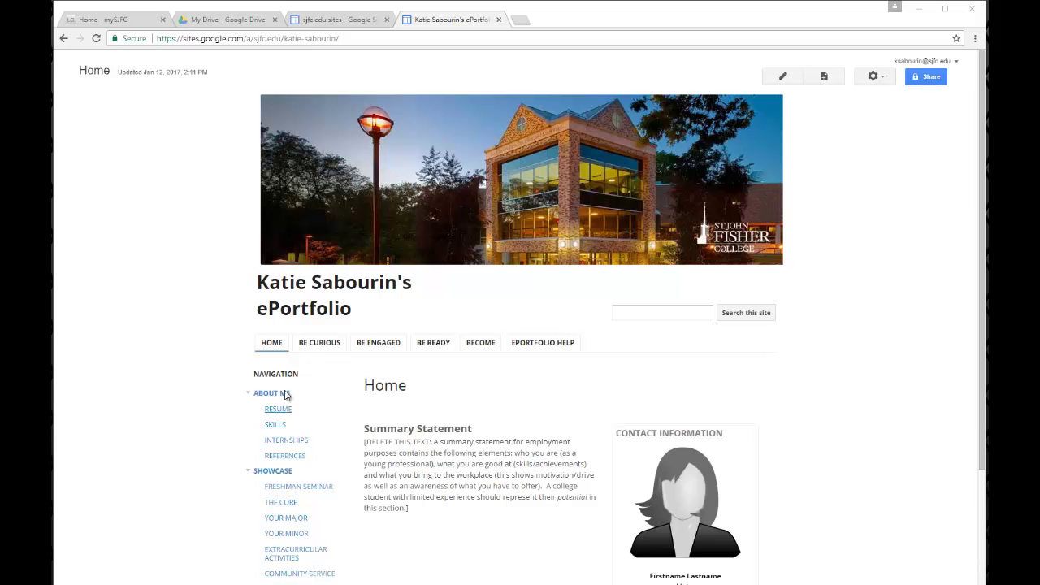
Edit the Home page, replacing the placeholder paragraph under Summary Statement with "Welcome to my ePortfolio."
{"action": "left_click", "coordinate": [270, 345]}
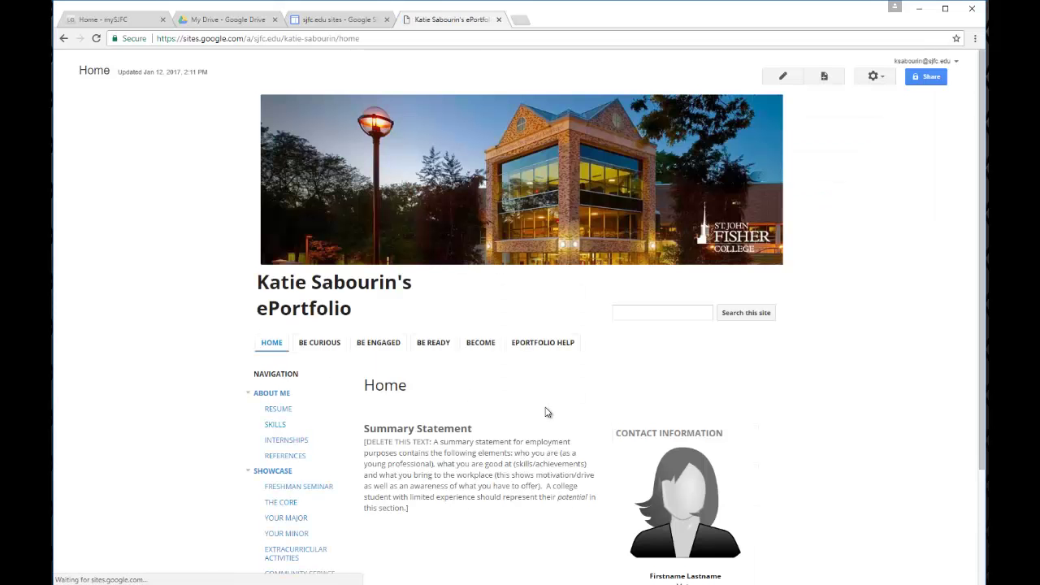
{"action": "left_click", "coordinate": [783, 78]}
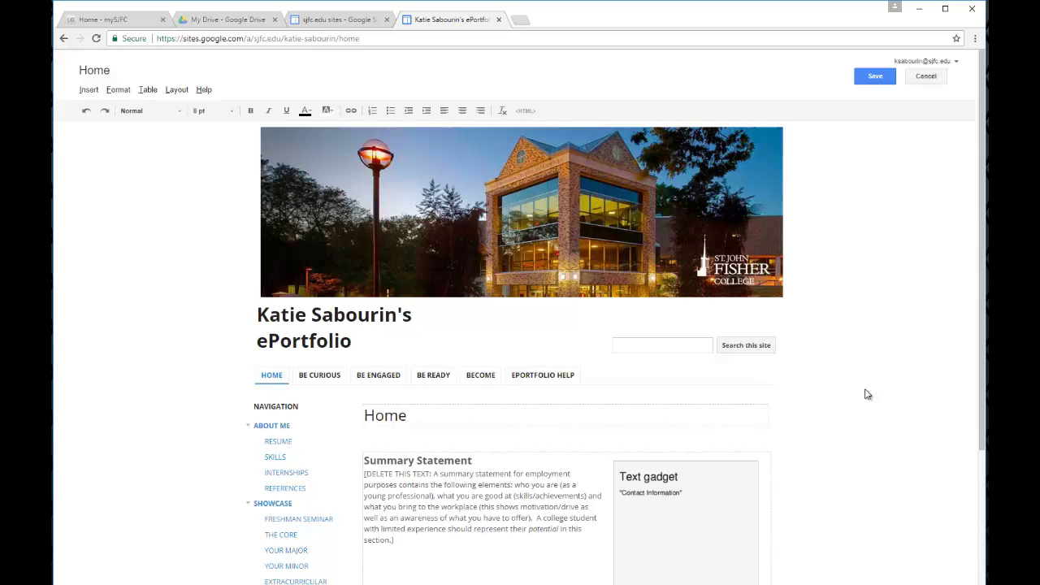
{"action": "scroll", "coordinate": [865, 394], "scroll_direction": "down", "scroll_amount": 3}
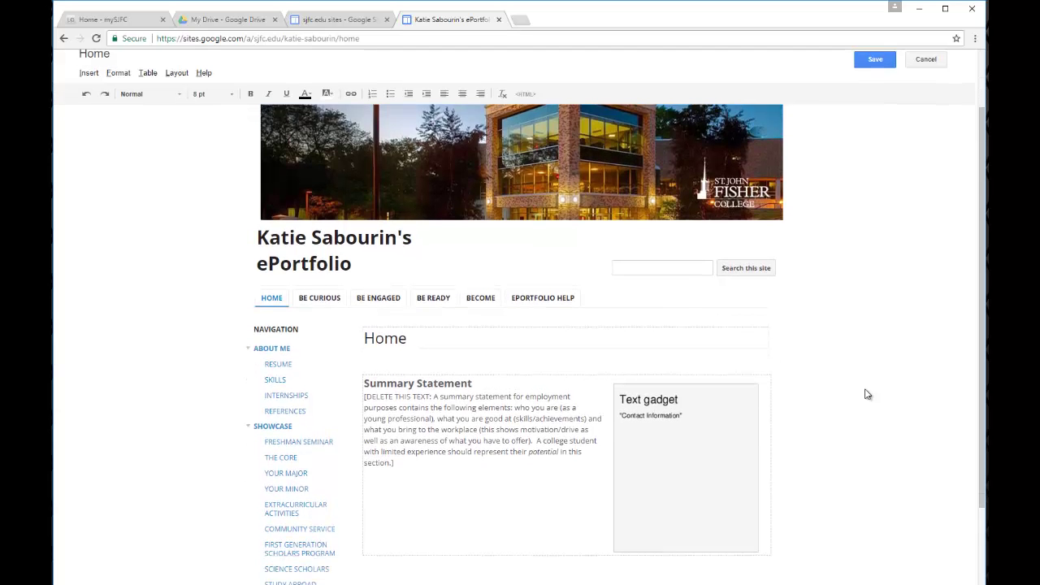
{"action": "left_click", "coordinate": [412, 423]}
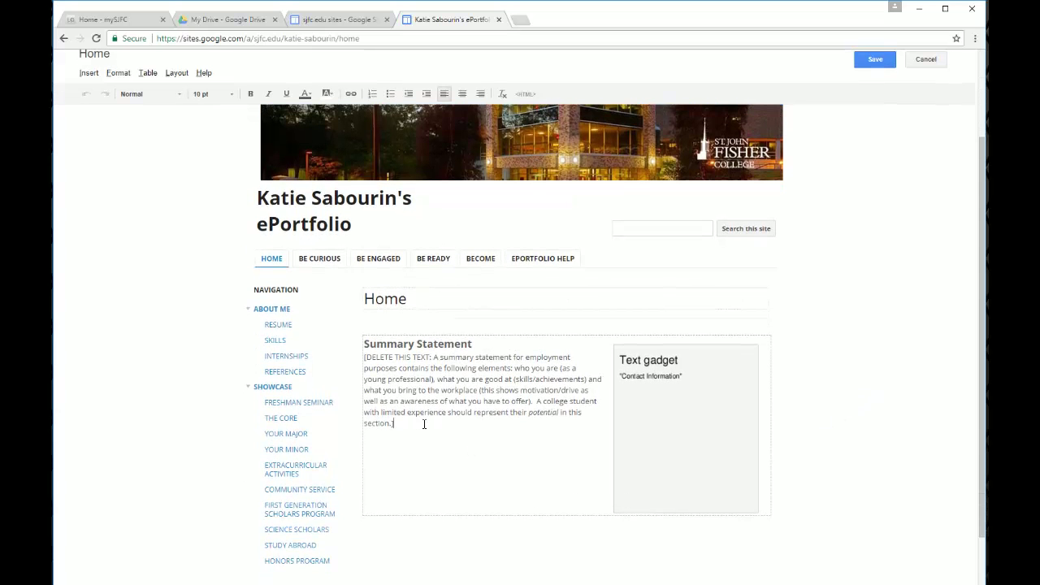
{"action": "left_click_drag", "start_coordinate": [399, 423], "coordinate": [363, 357]}
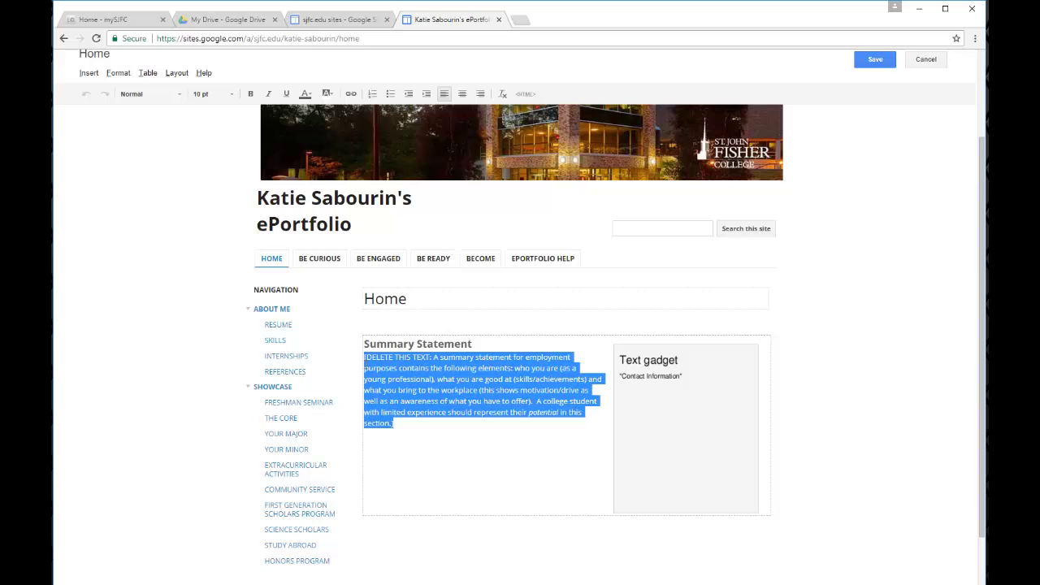
{"action": "key", "text": "BackSpace"}
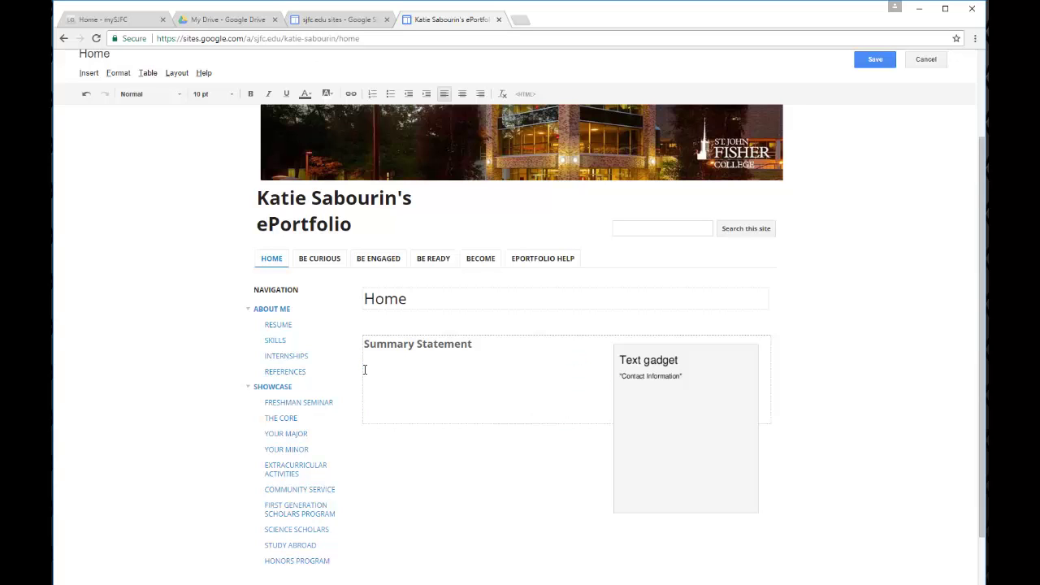
{"action": "type", "text": "Welcome to my ePortfolio."}
Color the word "ePortfolio" in the summary statement red and save the Home page
{"action": "left_click_drag", "start_coordinate": [461, 358], "coordinate": [420, 358]}
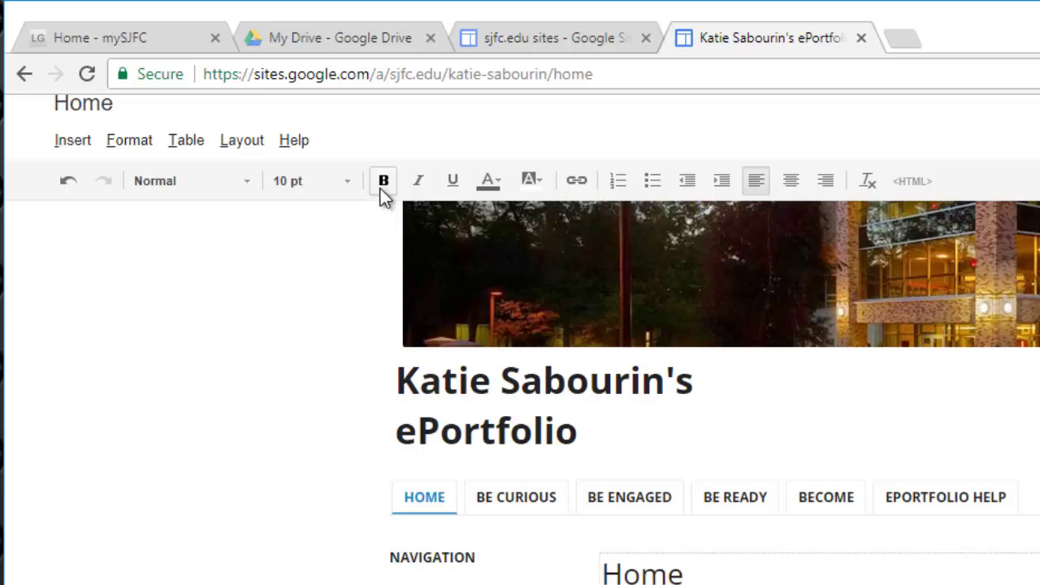
{"action": "left_click", "coordinate": [498, 180]}
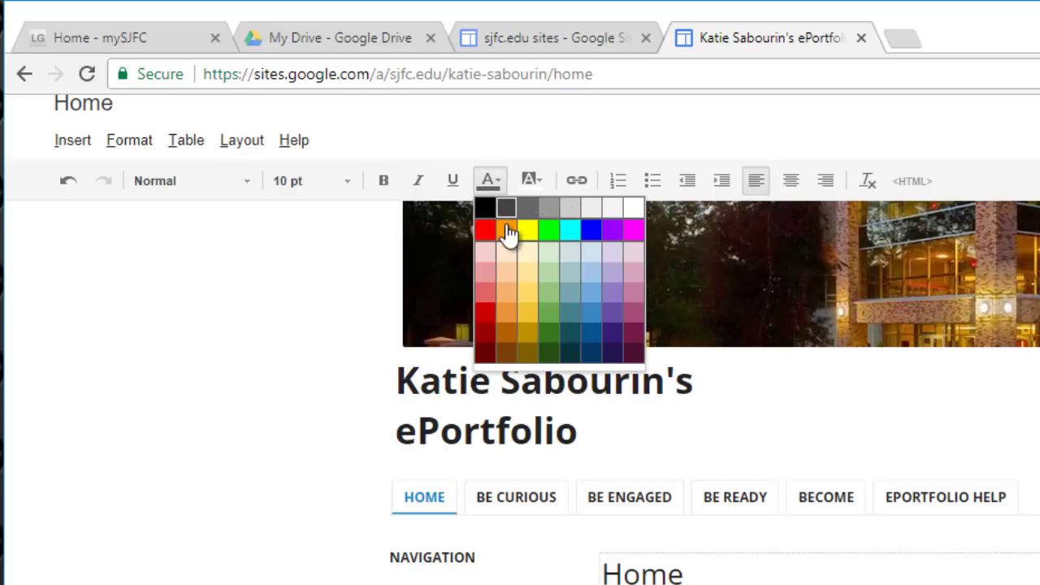
{"action": "left_click", "coordinate": [485, 234]}
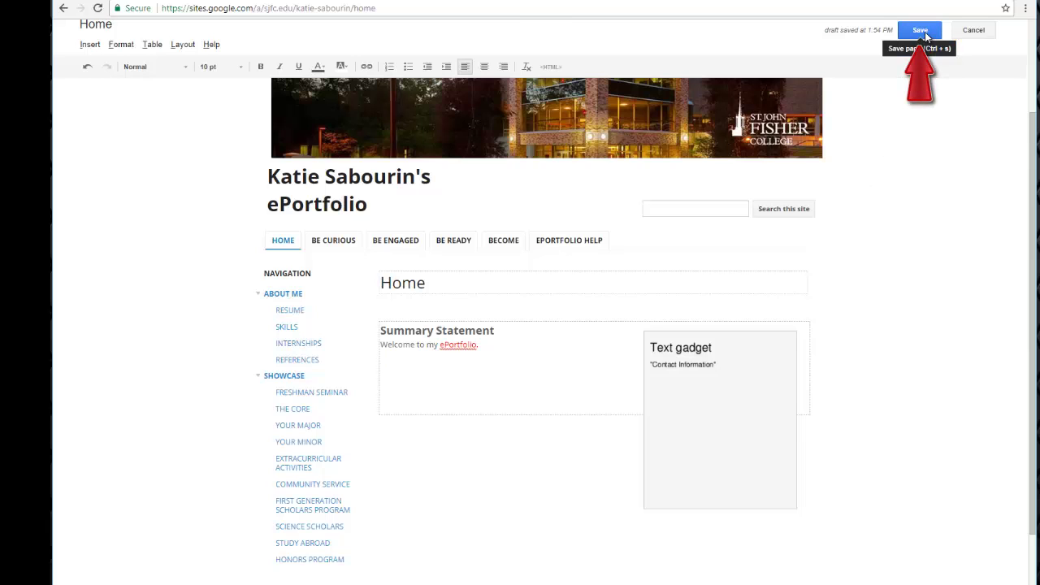
{"action": "left_click", "coordinate": [921, 31]}
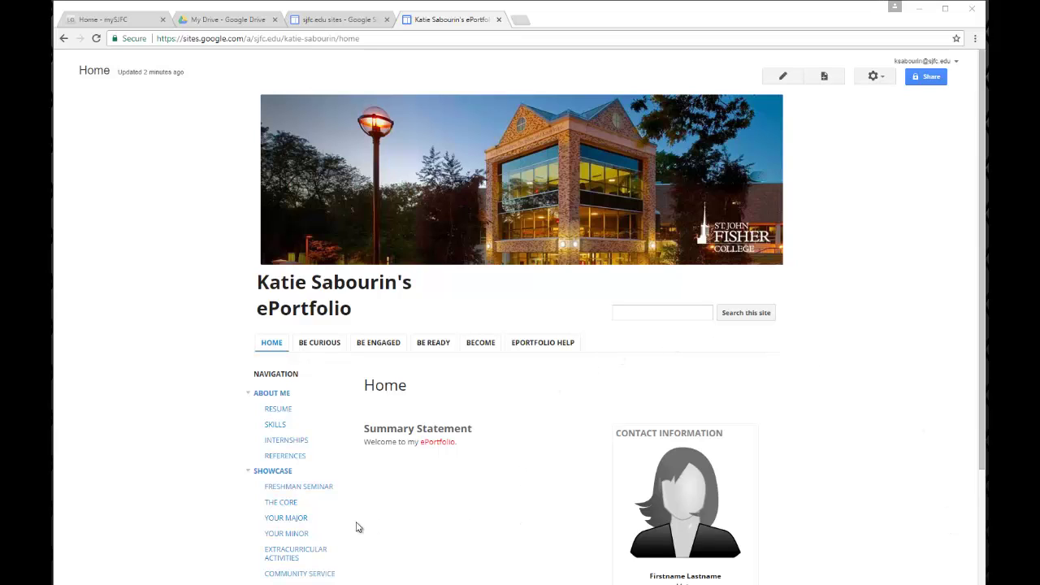
Open the Your Major page under Showcase, change its title to "Accounting Major" and save the page
{"action": "left_click", "coordinate": [286, 522]}
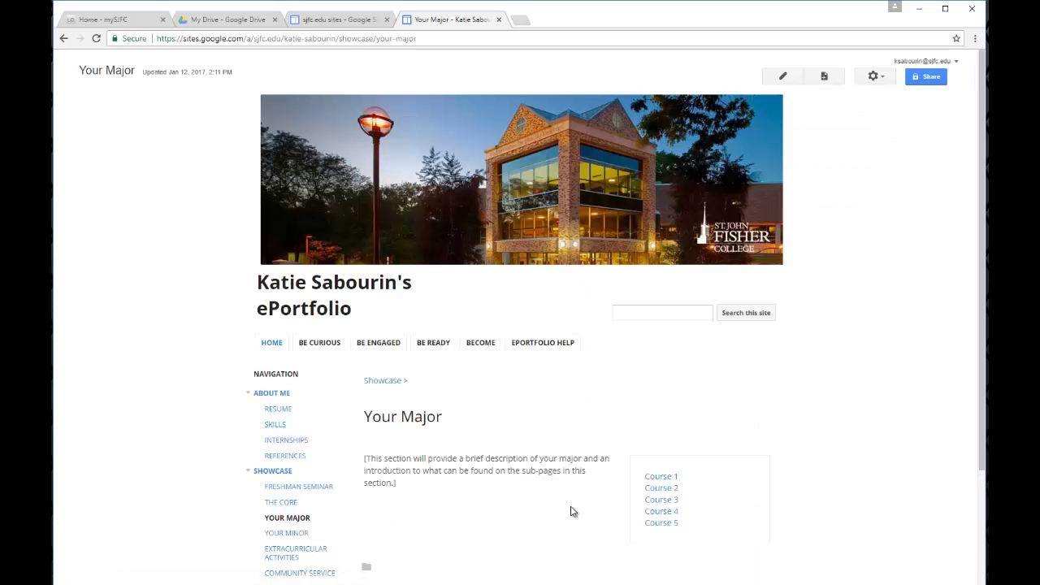
{"action": "left_click_drag", "start_coordinate": [448, 417], "coordinate": [387, 428]}
{"action": "left_click", "coordinate": [509, 491]}
{"action": "left_click", "coordinate": [783, 78]}
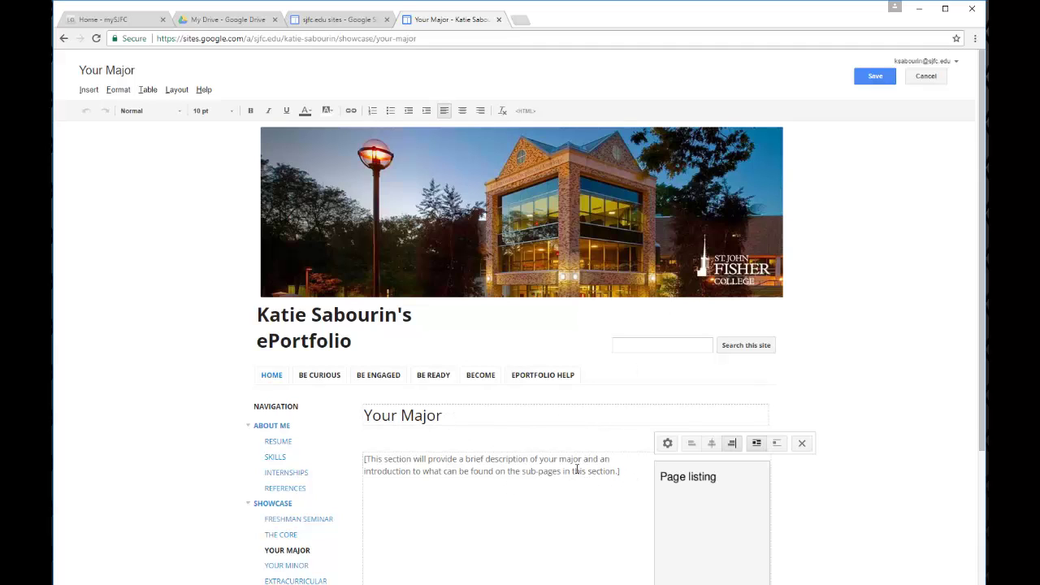
{"action": "left_click_drag", "start_coordinate": [623, 471], "coordinate": [342, 459]}
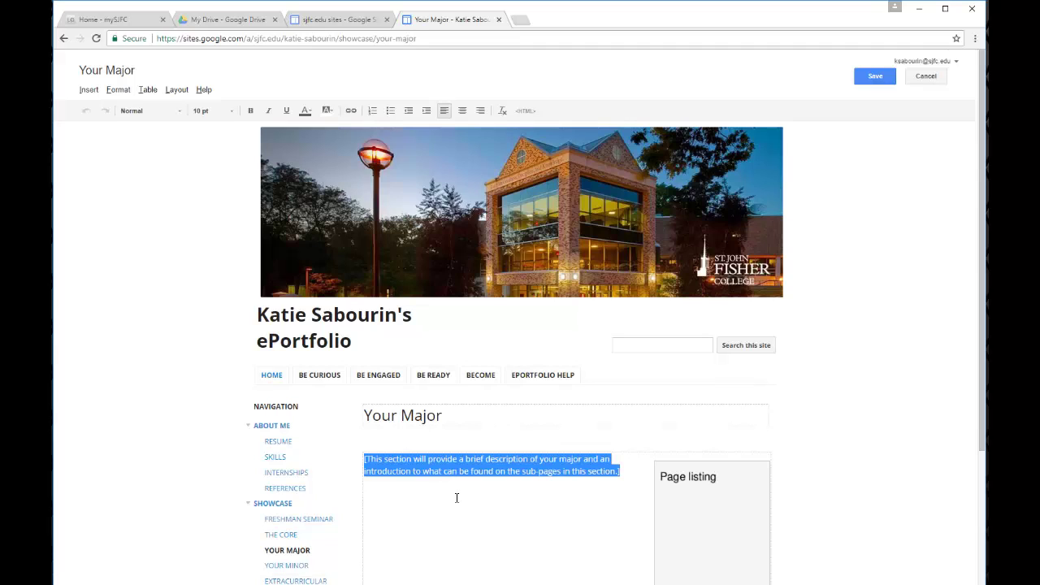
{"action": "left_click", "coordinate": [451, 415]}
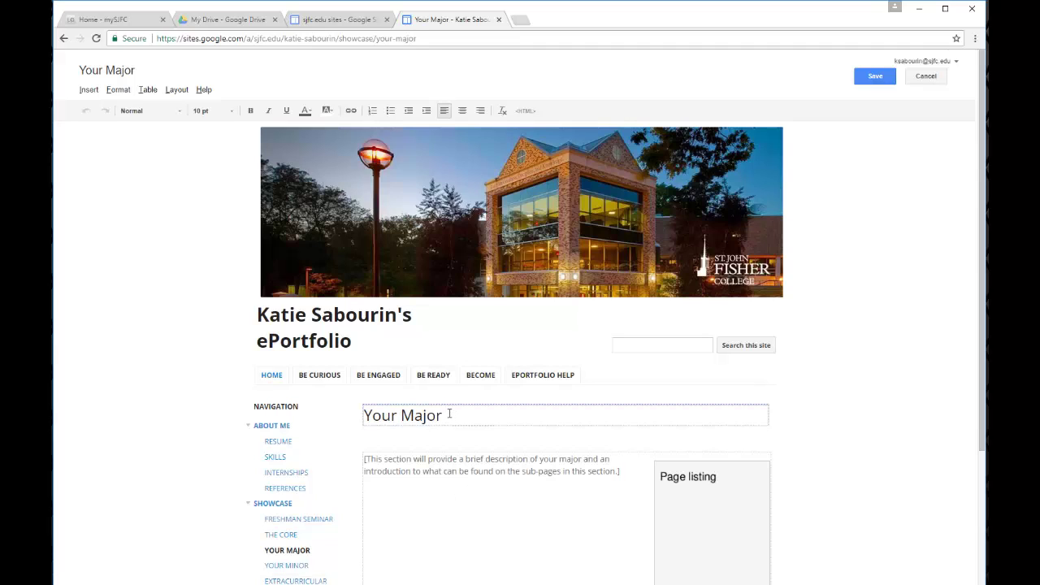
{"action": "double_click", "coordinate": [400, 415]}
{"action": "type", "text": "Ac"}
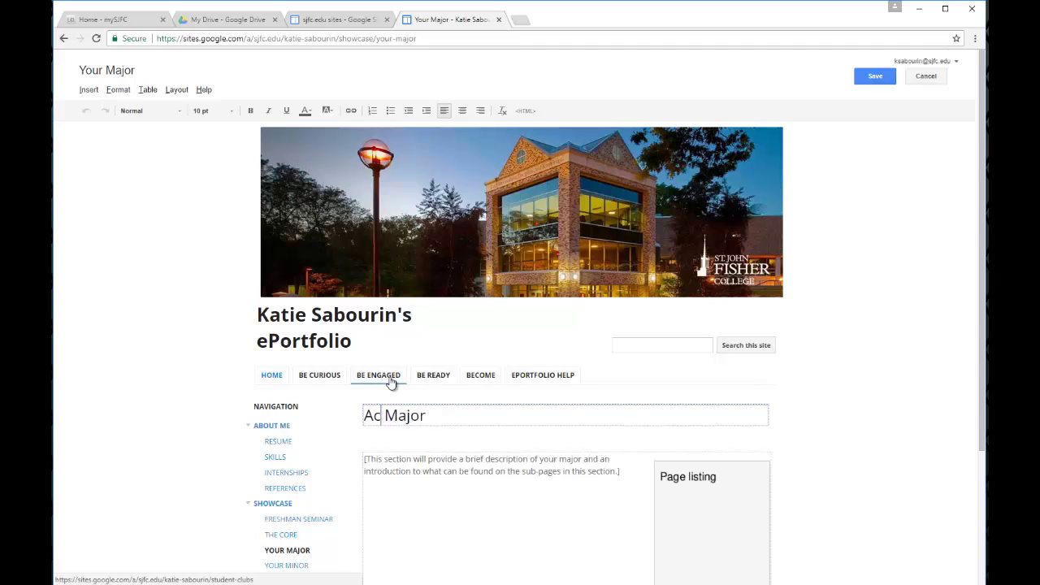
{"action": "type", "text": "counting"}
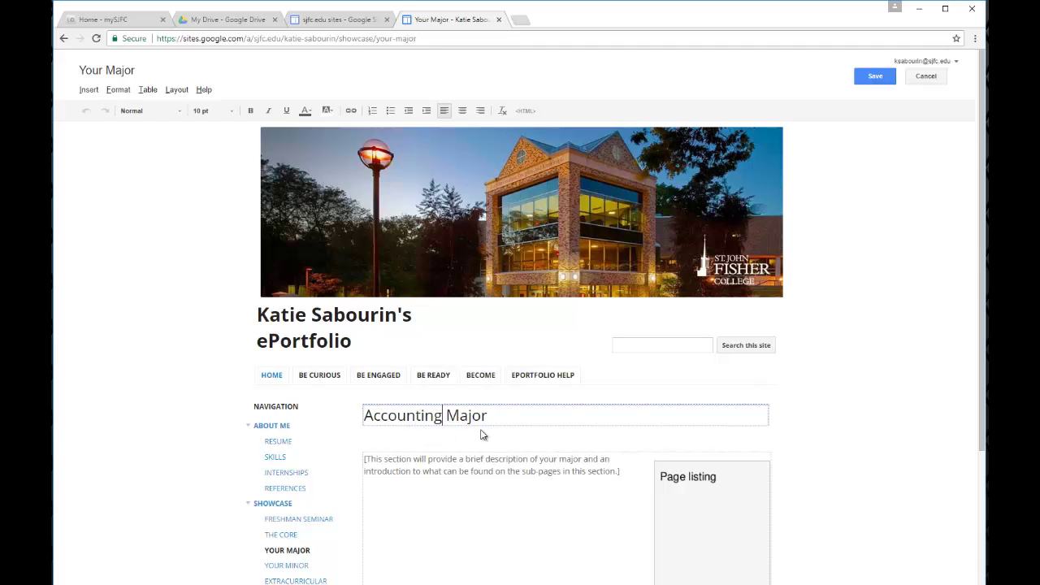
{"action": "left_click", "coordinate": [874, 77]}
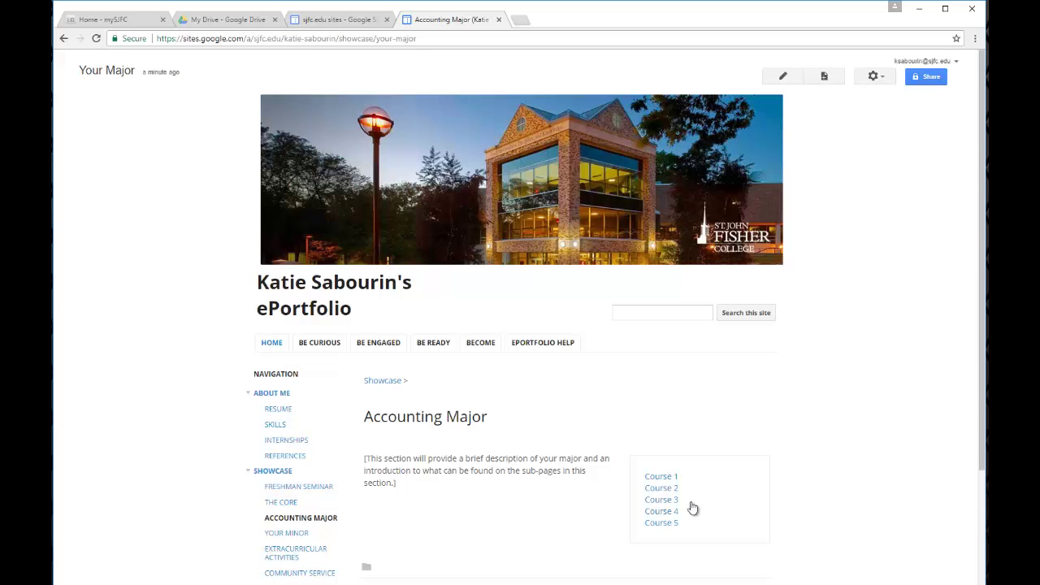
Create a new page named "Course 6" with the Web Page template, located under Accounting Major
{"action": "scroll", "coordinate": [715, 475], "scroll_direction": "down", "scroll_amount": 1}
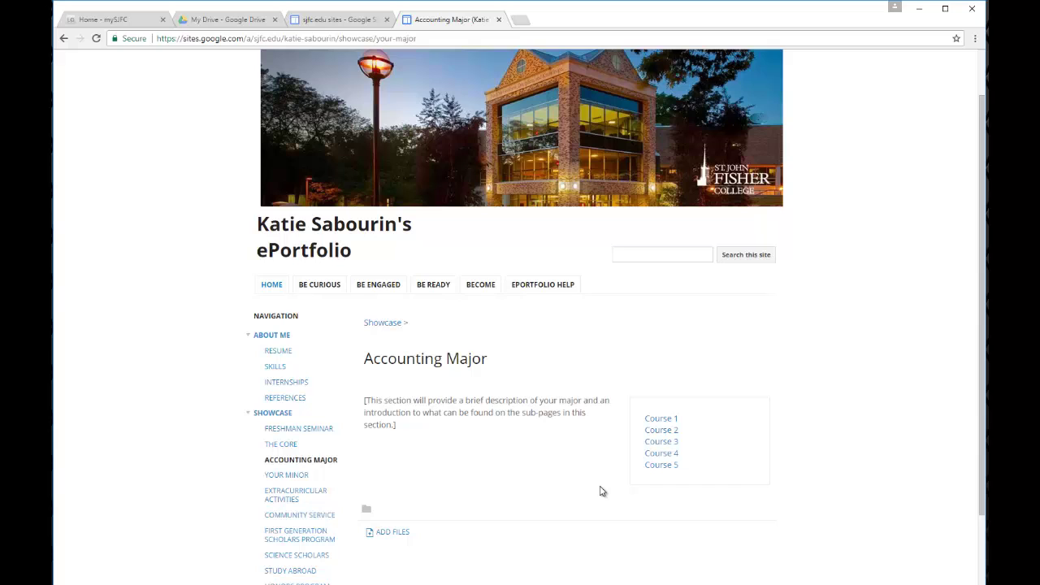
{"action": "scroll", "coordinate": [602, 490], "scroll_direction": "up", "scroll_amount": 2}
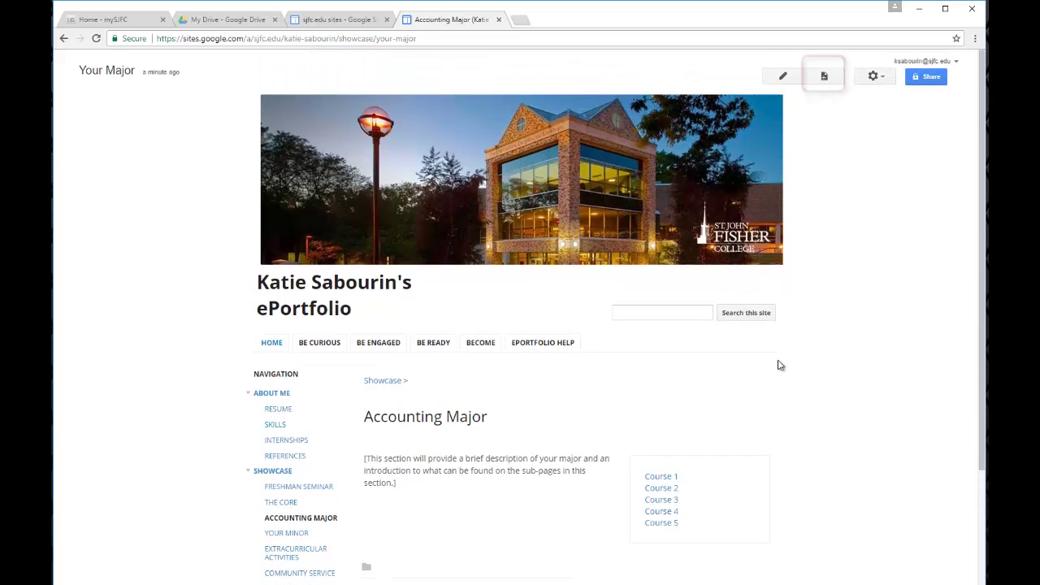
{"action": "left_click", "coordinate": [825, 77]}
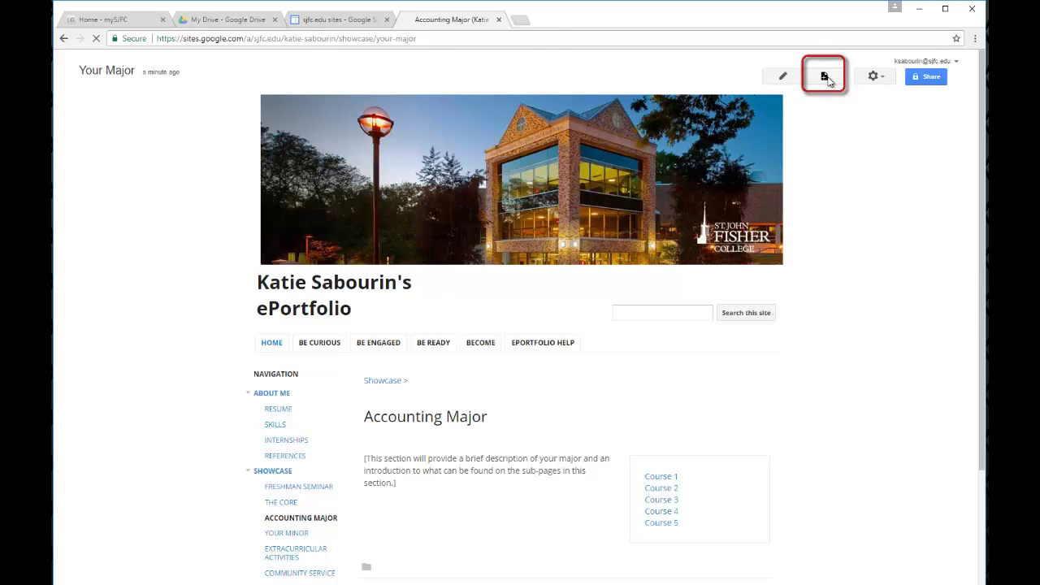
{"action": "type", "text": "Course 6"}
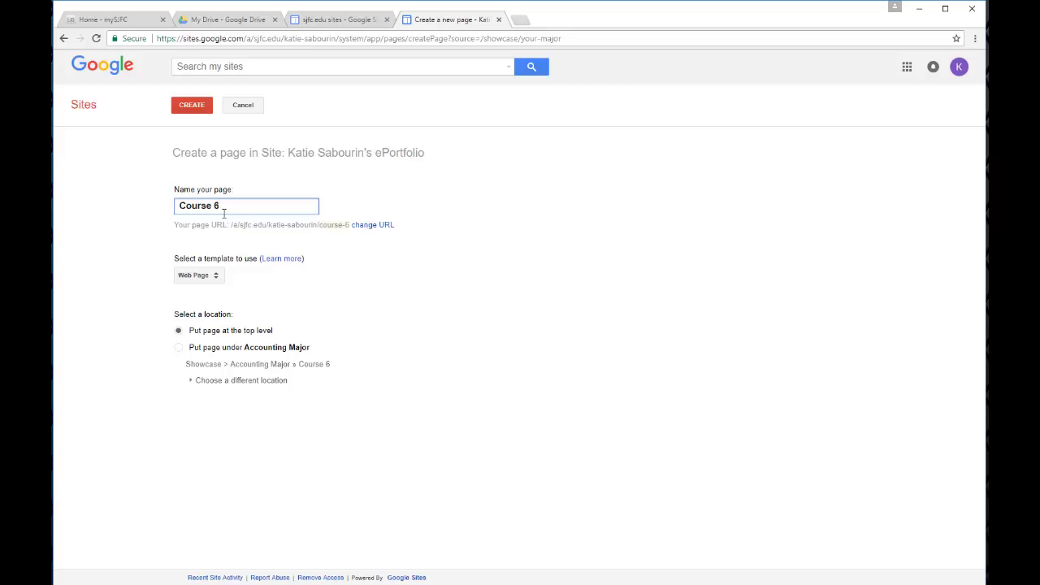
{"action": "left_click", "coordinate": [218, 277]}
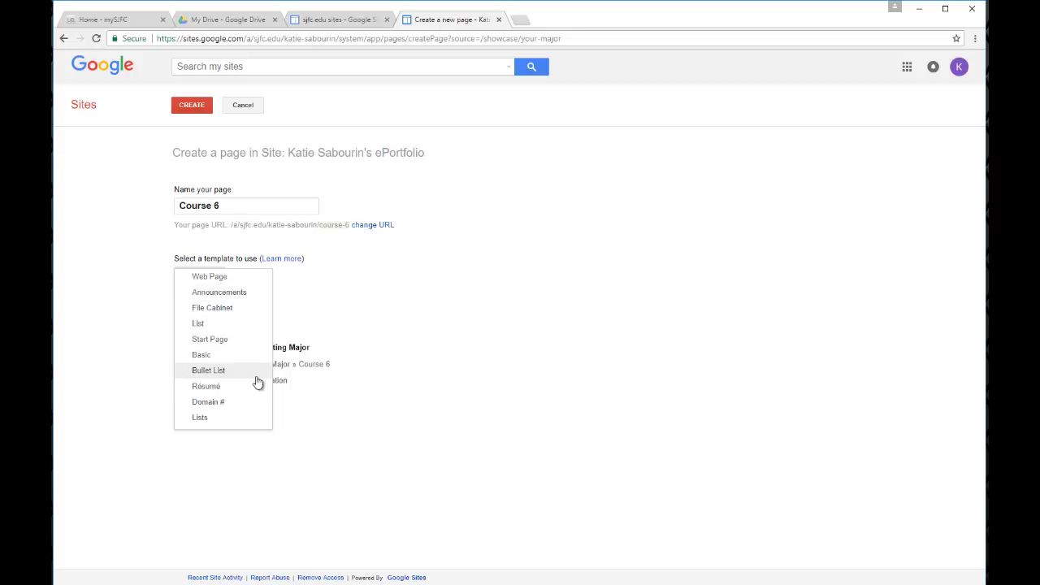
{"action": "left_click", "coordinate": [237, 277]}
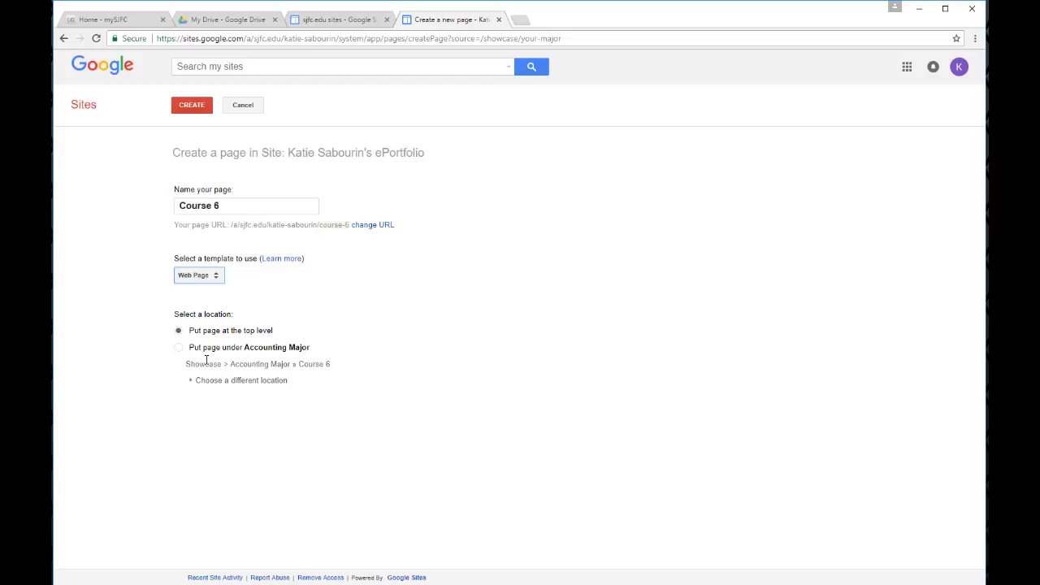
{"action": "left_click", "coordinate": [178, 347]}
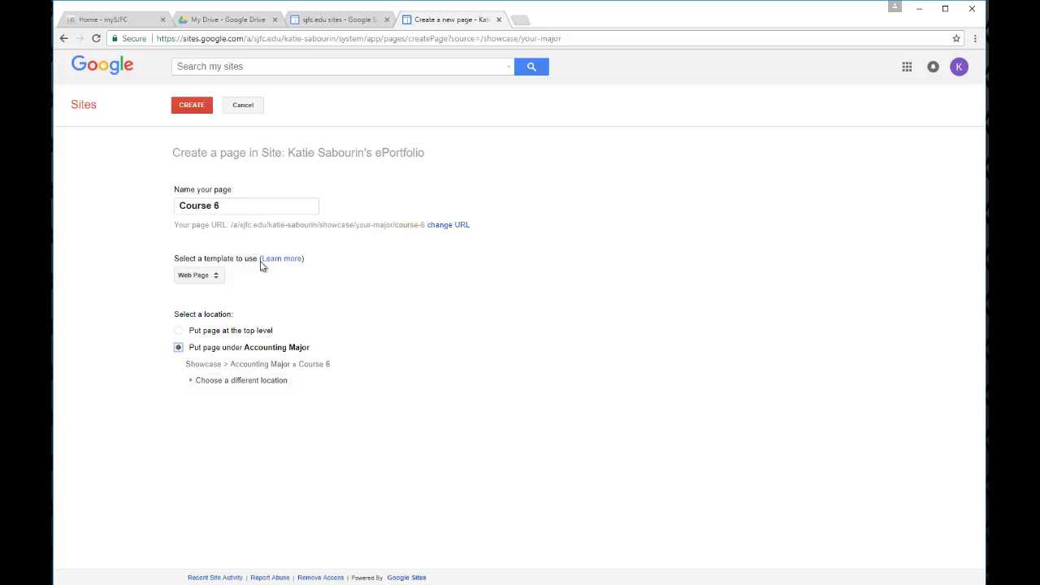
{"action": "left_click", "coordinate": [192, 106]}
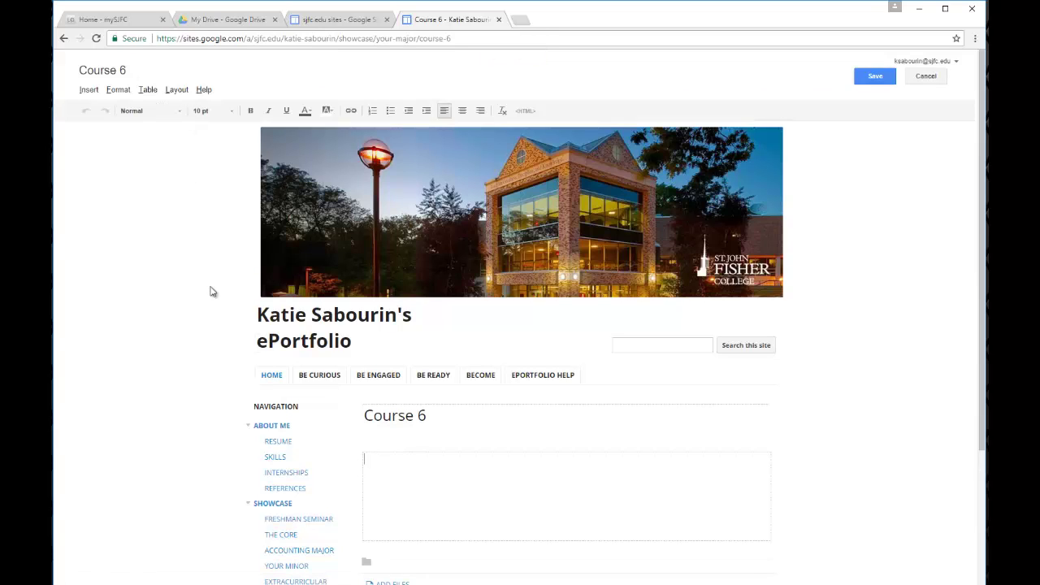
Enter "information about the course" in the body of the Course 6 page and save it
{"action": "left_click_drag", "start_coordinate": [451, 410], "coordinate": [364, 415]}
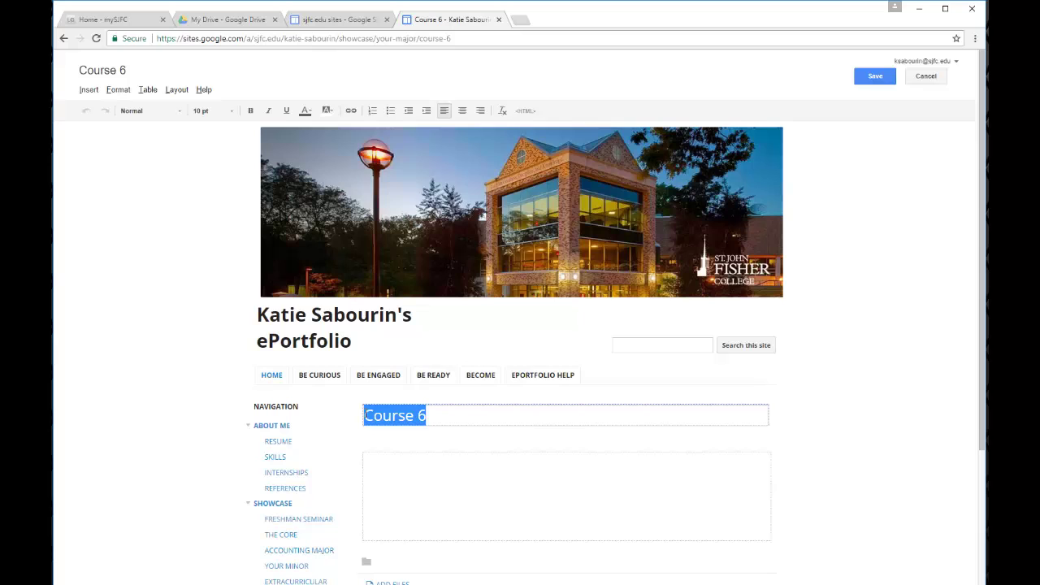
{"action": "left_click", "coordinate": [476, 410]}
{"action": "scroll", "coordinate": [532, 436], "scroll_direction": "down", "scroll_amount": 1}
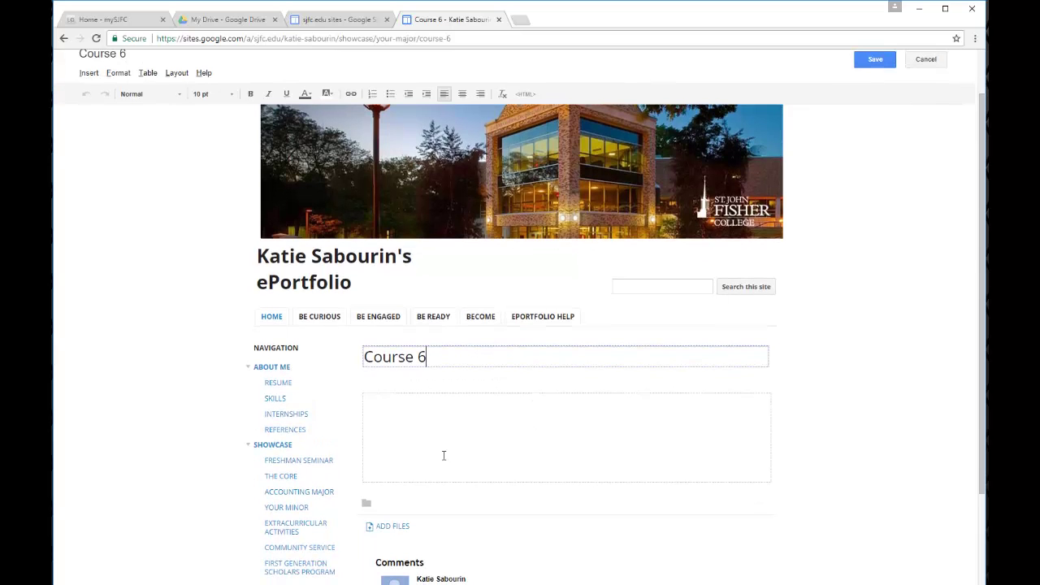
{"action": "left_click", "coordinate": [378, 411]}
{"action": "type", "text": "information abotu the"}
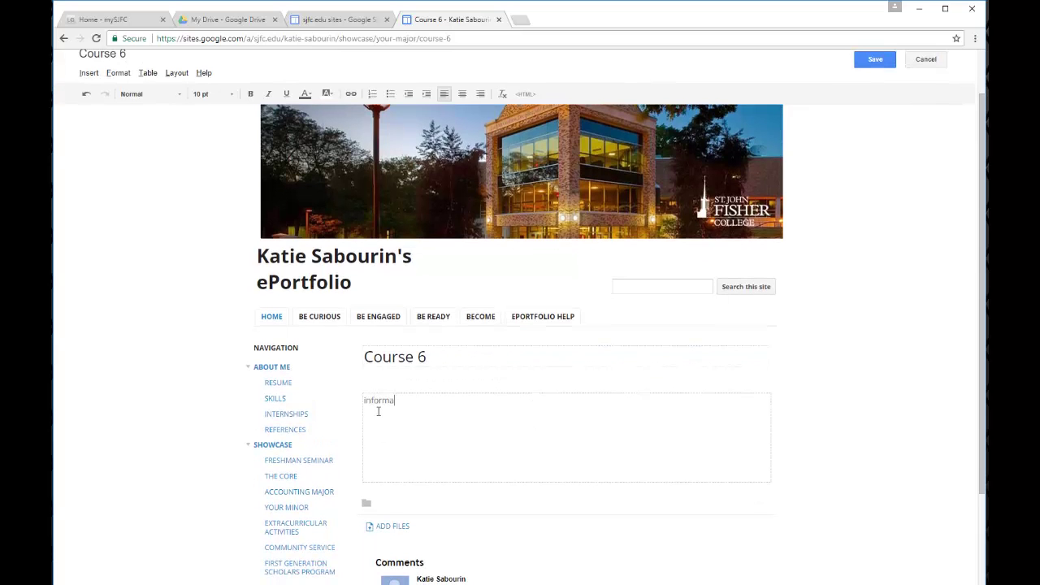
{"action": "key", "text": "BackSpace"}
{"action": "key", "text": "BackSpace"}
{"action": "key", "text": "BackSpace"}
{"action": "key", "text": "BackSpace"}
{"action": "key", "text": "BackSpace"}
{"action": "key", "text": "BackSpace"}
{"action": "key", "text": "BackSpace"}
{"action": "type", "text": "ut the course"}
{"action": "scroll", "coordinate": [582, 459], "scroll_direction": "down", "scroll_amount": 1}
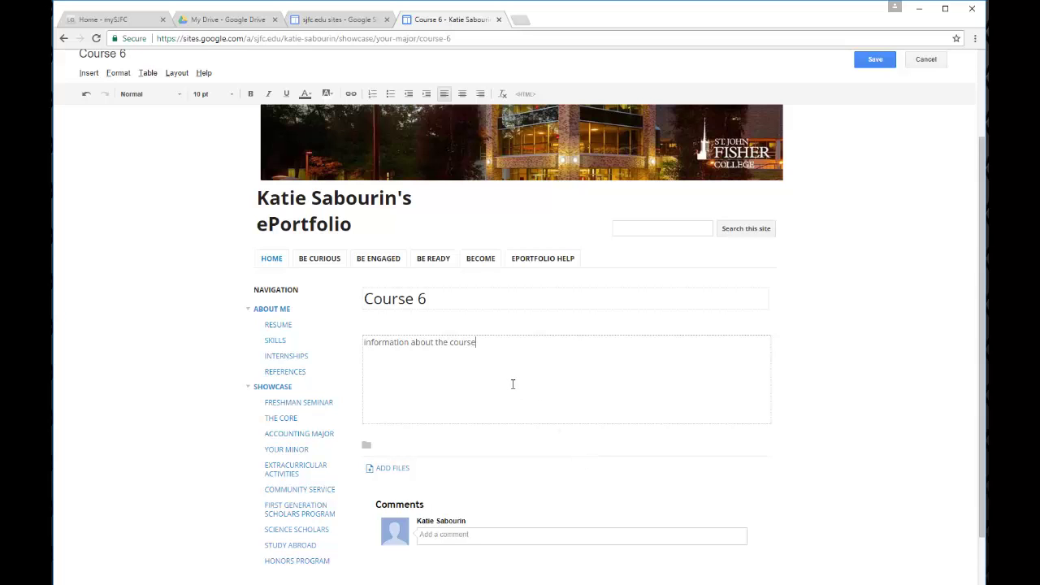
{"action": "scroll", "coordinate": [515, 383], "scroll_direction": "up", "scroll_amount": 1}
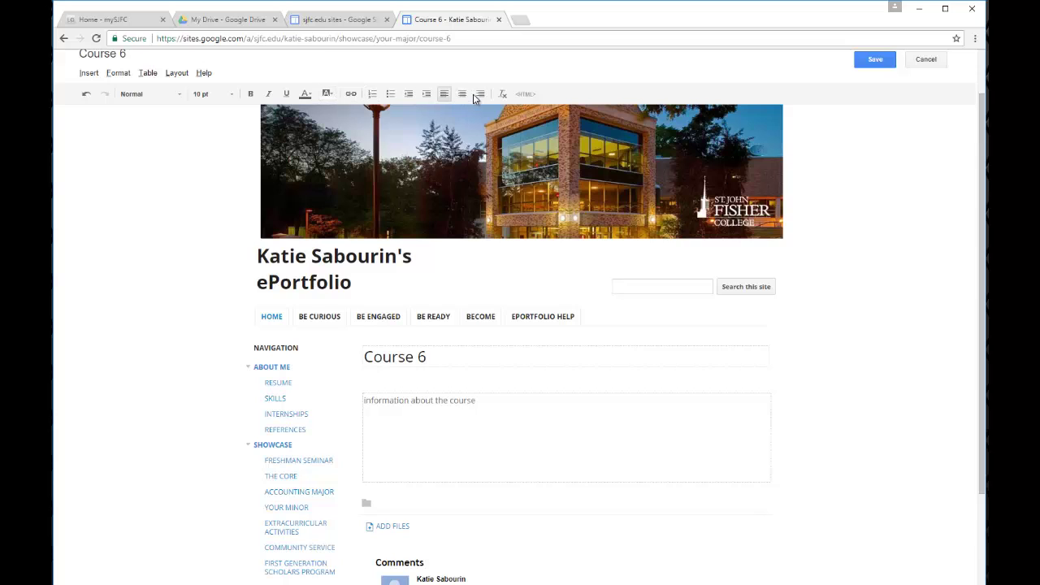
{"action": "scroll", "coordinate": [853, 342], "scroll_direction": "up", "scroll_amount": 1}
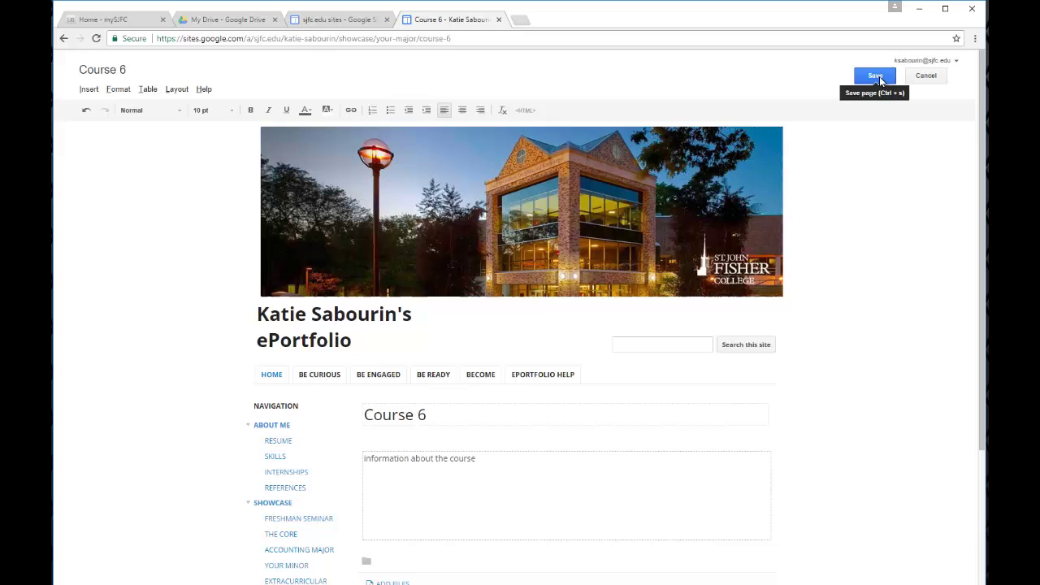
{"action": "left_click", "coordinate": [880, 77]}
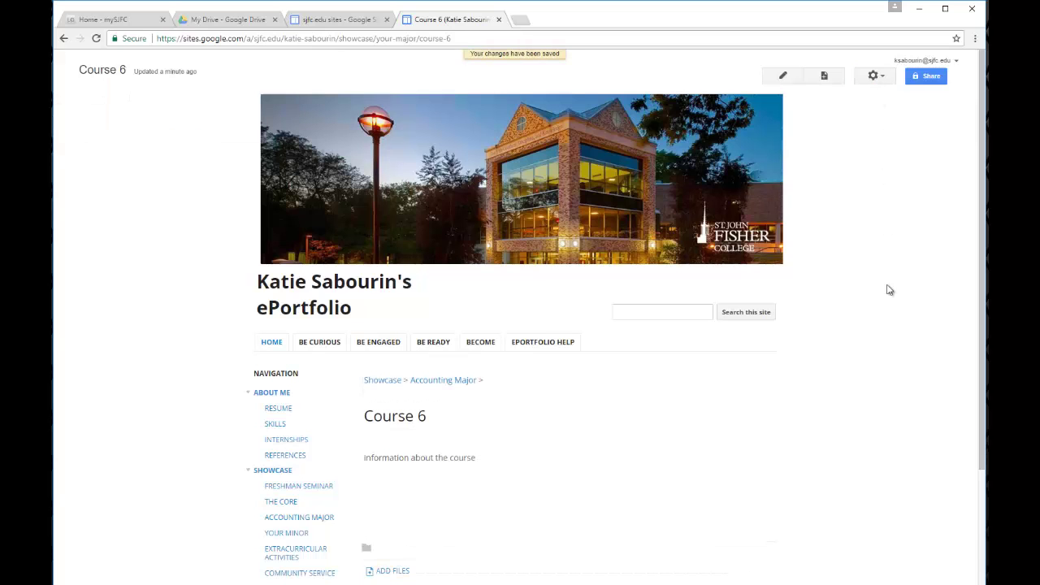
Return to the parent Accounting Major page and check its listing of course sub-pages
{"action": "scroll", "coordinate": [886, 338], "scroll_direction": "down", "scroll_amount": 3}
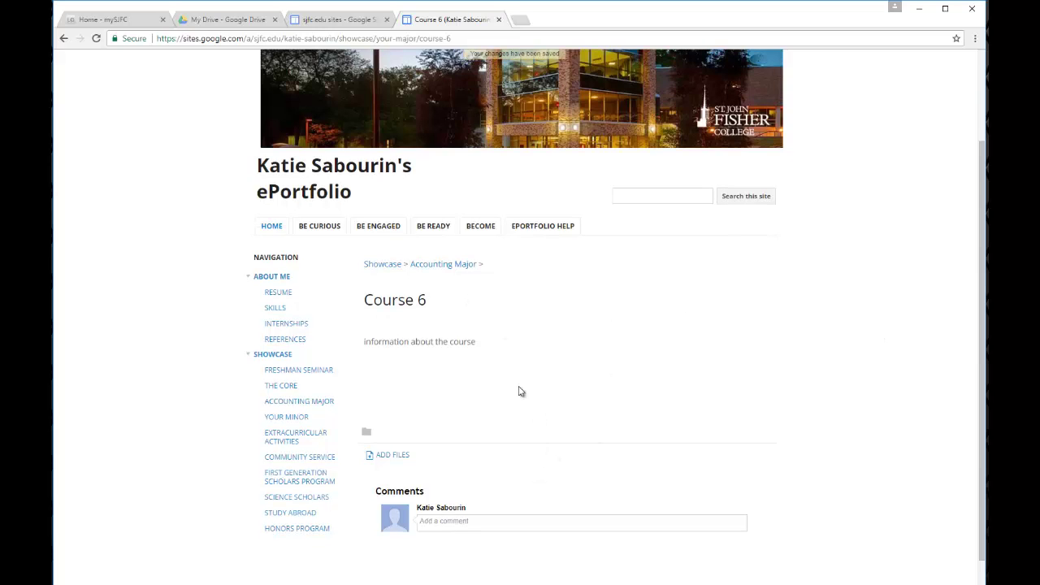
{"action": "left_click", "coordinate": [453, 268]}
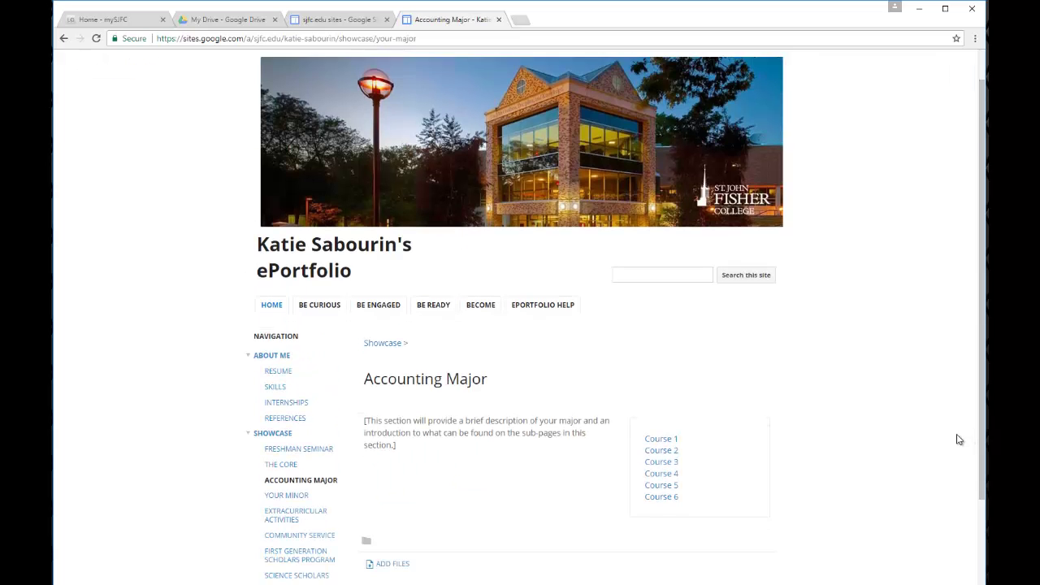
{"action": "scroll", "coordinate": [813, 451], "scroll_direction": "down", "scroll_amount": 1}
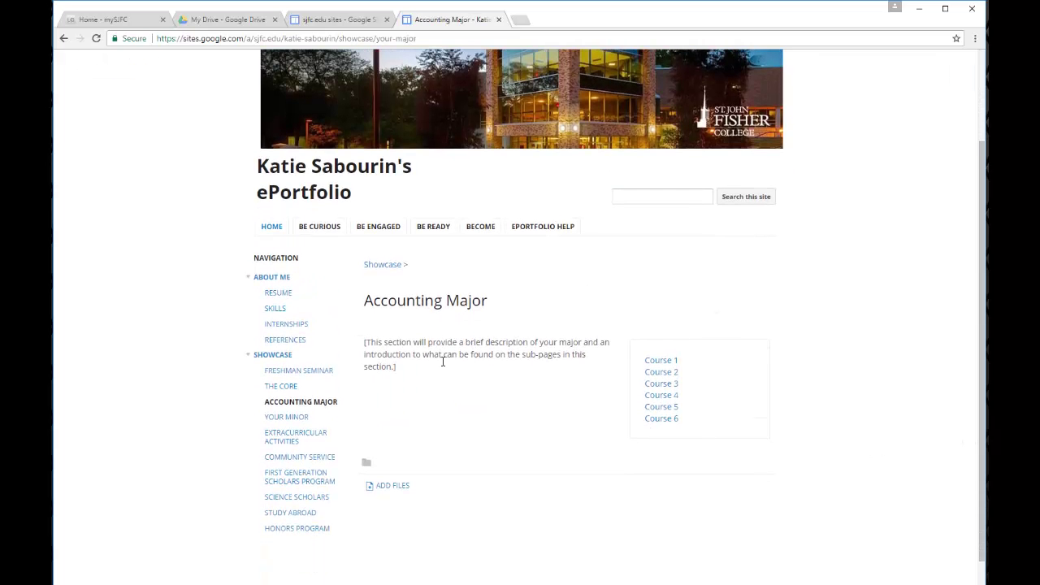